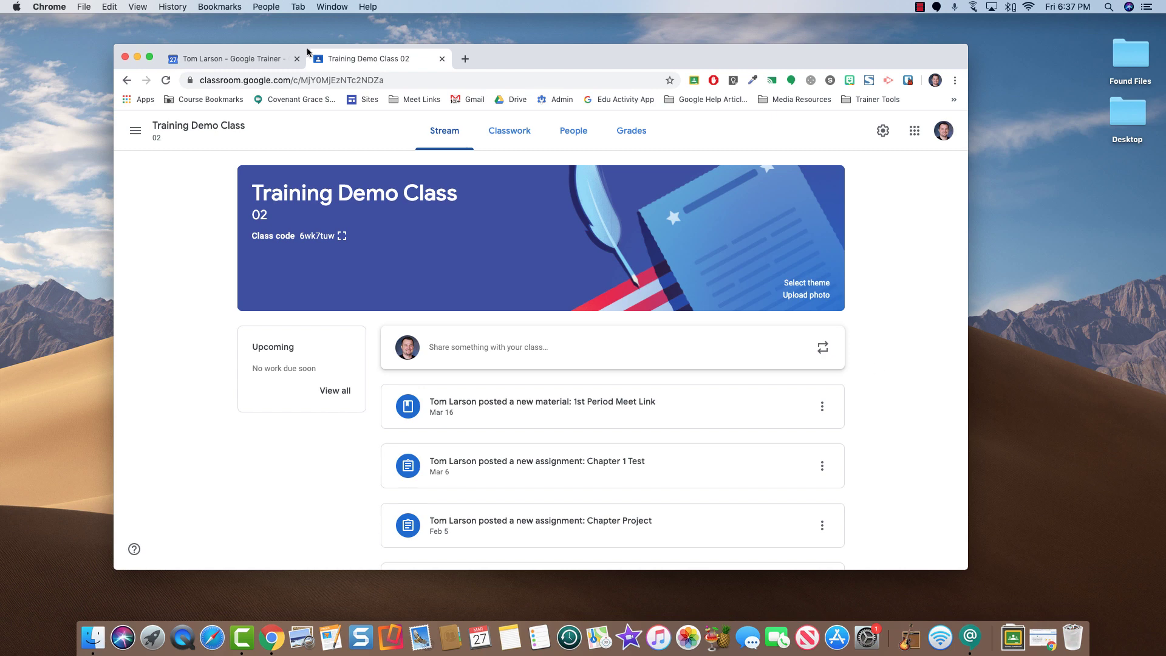
Switch to Google Calendar and create an April 1, 2020 event titled with the teacher's surname and "Live Stream".
{"action": "left_click", "coordinate": [243, 60]}
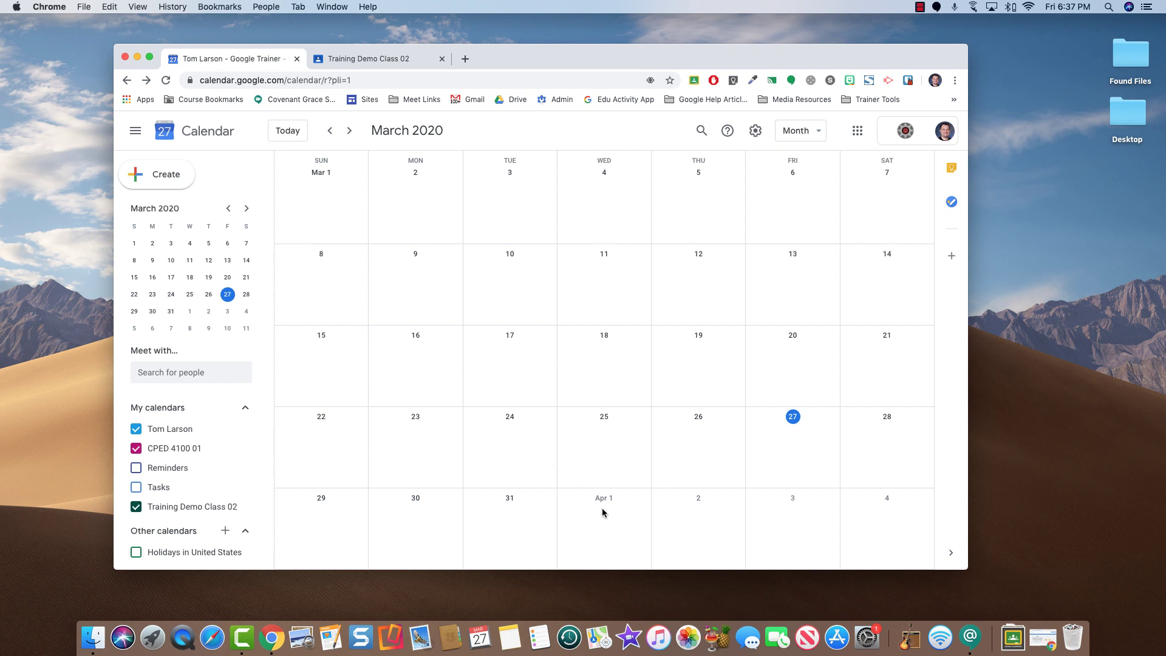
{"action": "left_click", "coordinate": [595, 524]}
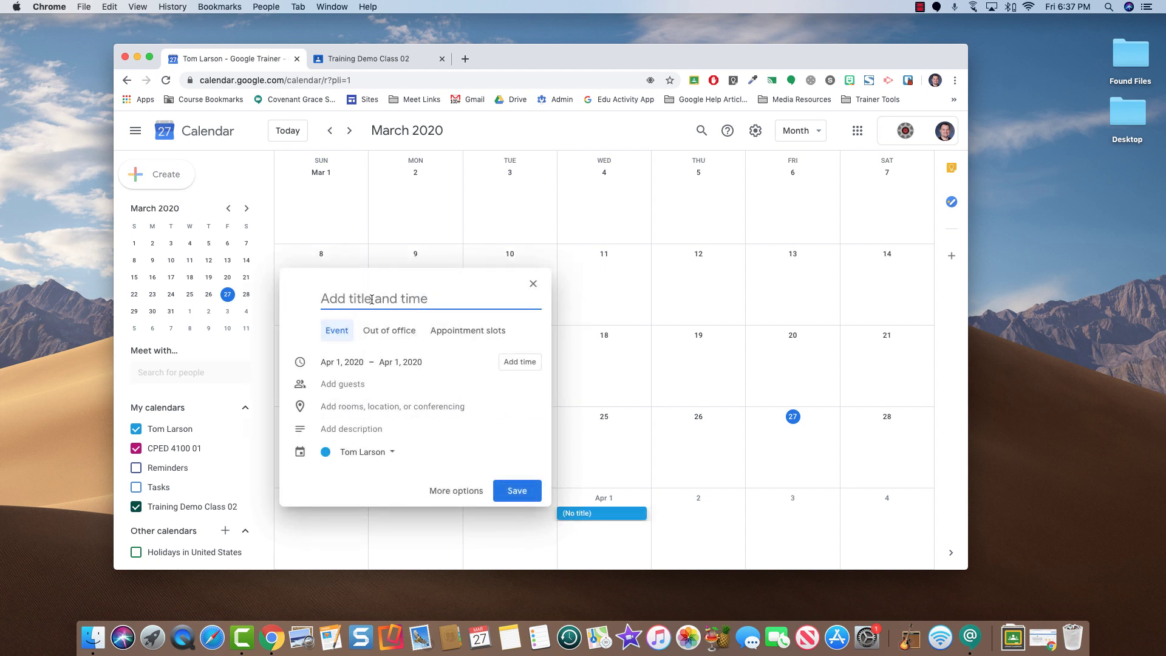
{"action": "type", "text": "La"}
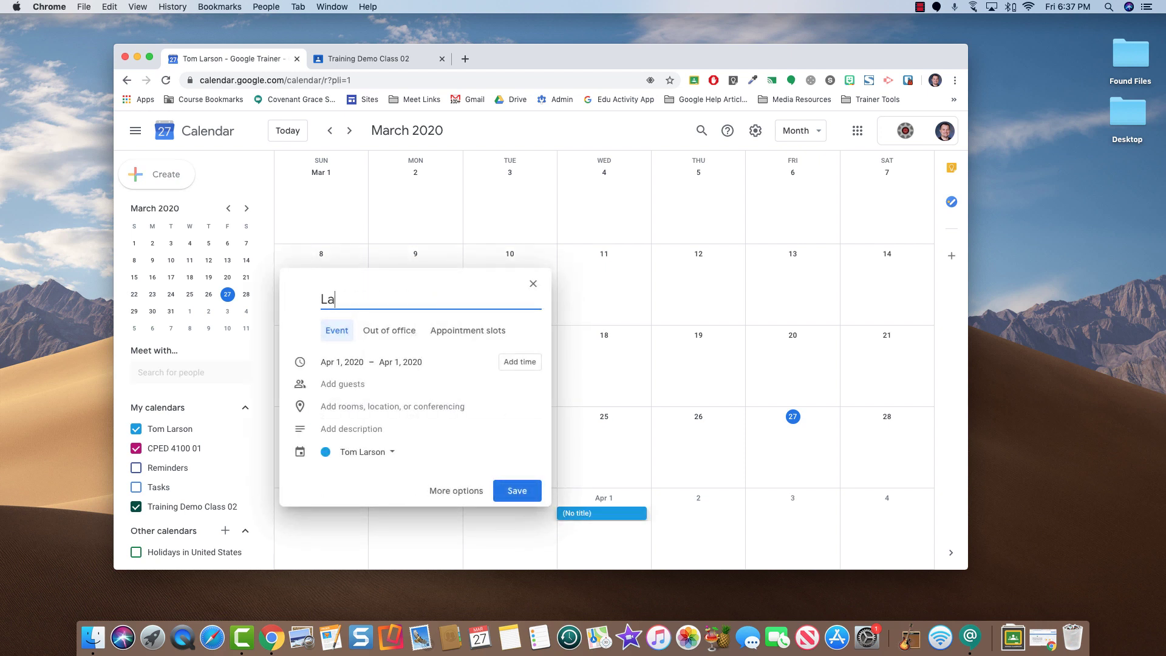
{"action": "type", "text": "rson's LivLarson's Live Stream"}
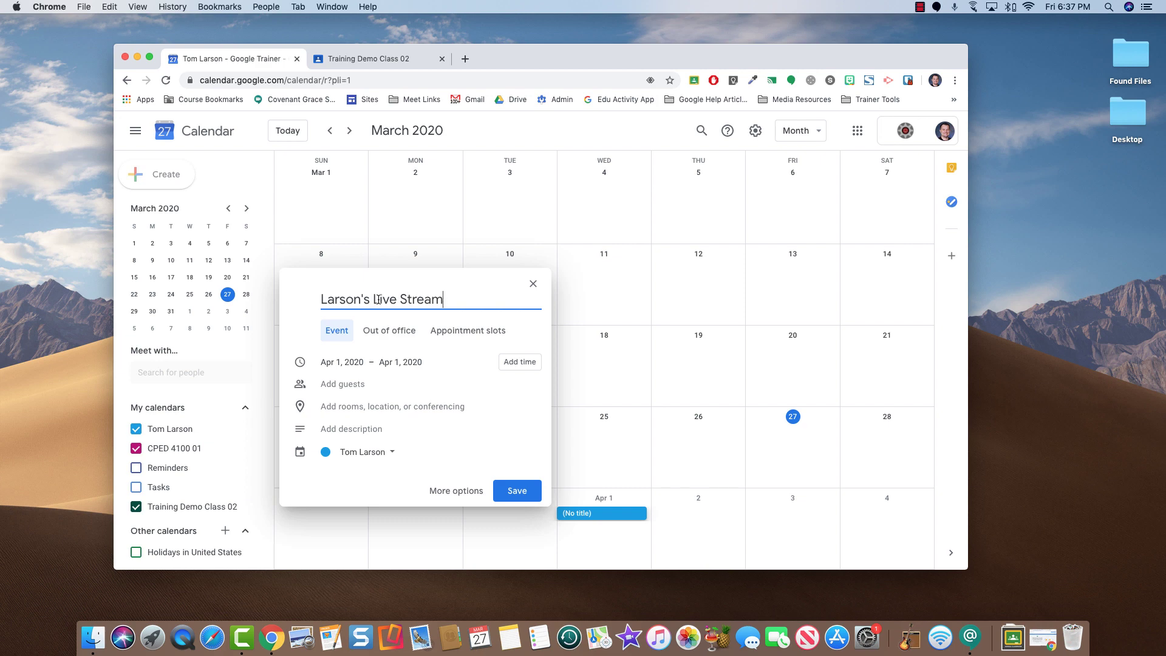
Give the live stream event a 1:00pm start time.
{"action": "left_click", "coordinate": [513, 362]}
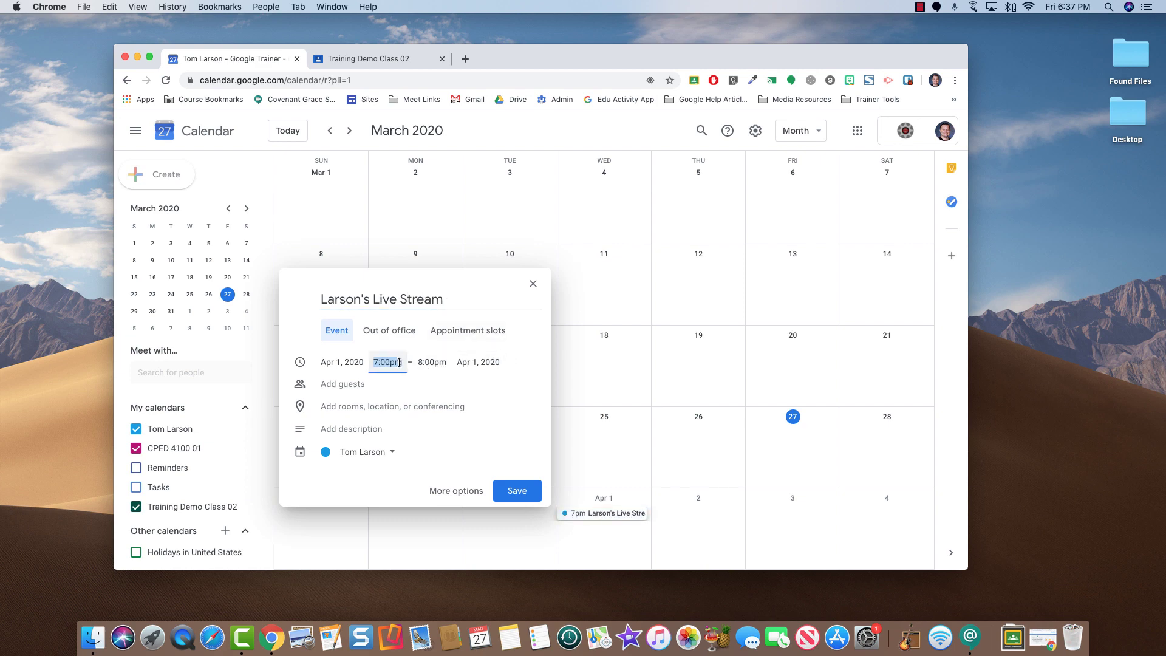
{"action": "left_click", "coordinate": [399, 362]}
{"action": "scroll", "coordinate": [440, 435], "scroll_direction": "up", "scroll_amount": 5}
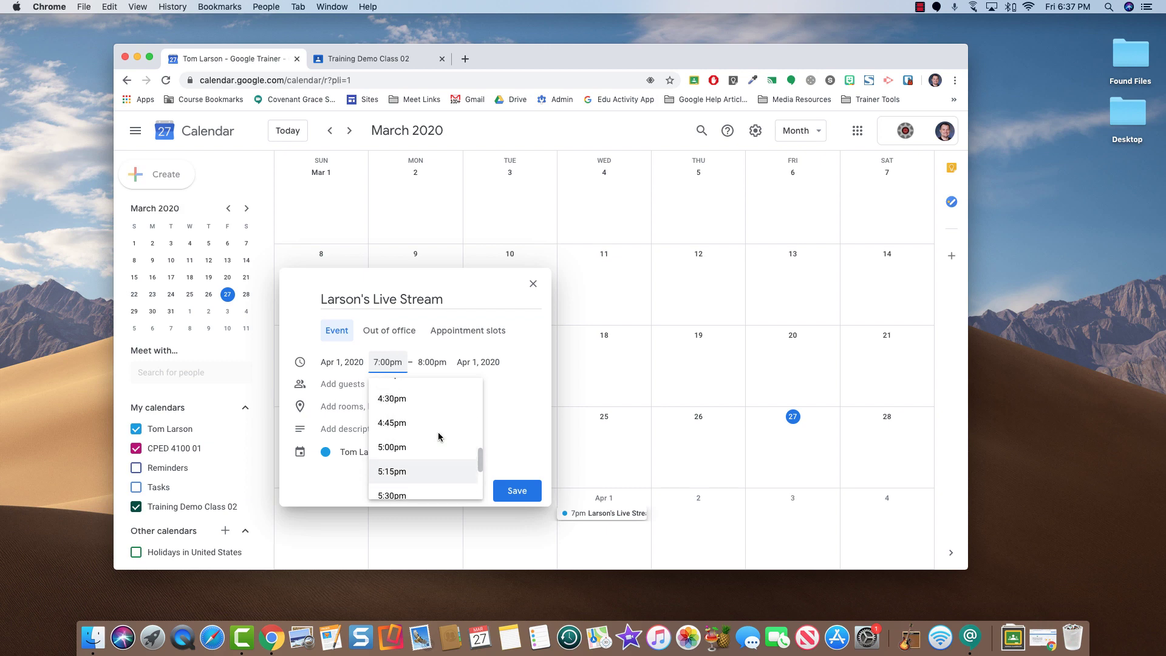
{"action": "scroll", "coordinate": [438, 436], "scroll_direction": "up", "scroll_amount": 7}
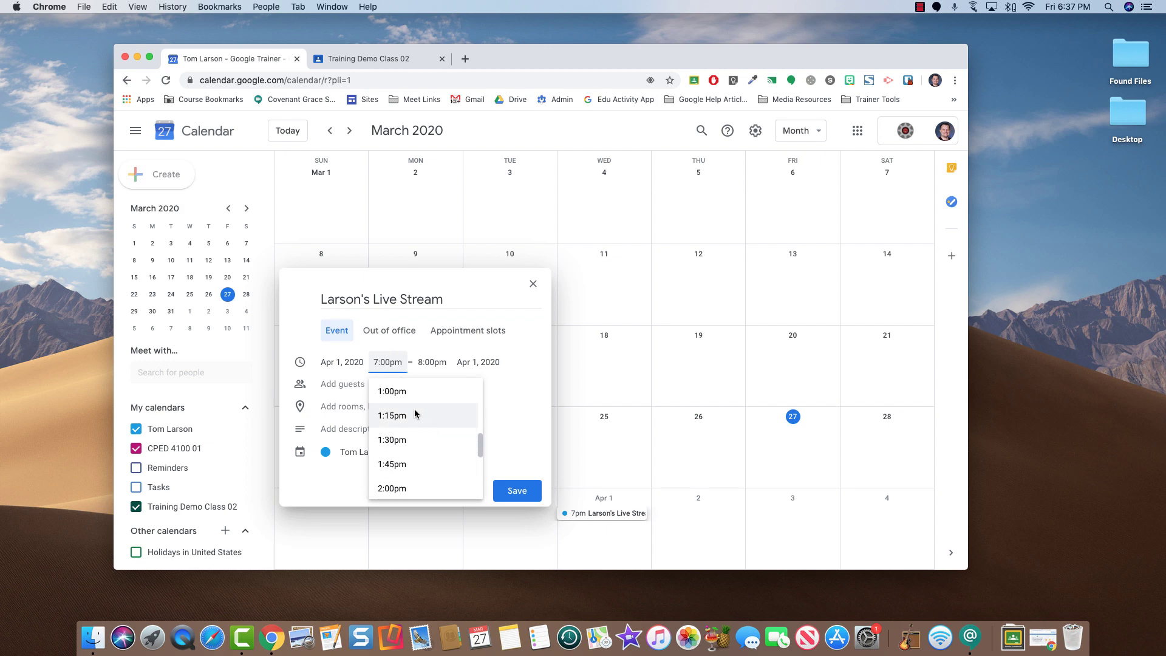
{"action": "left_click", "coordinate": [401, 392]}
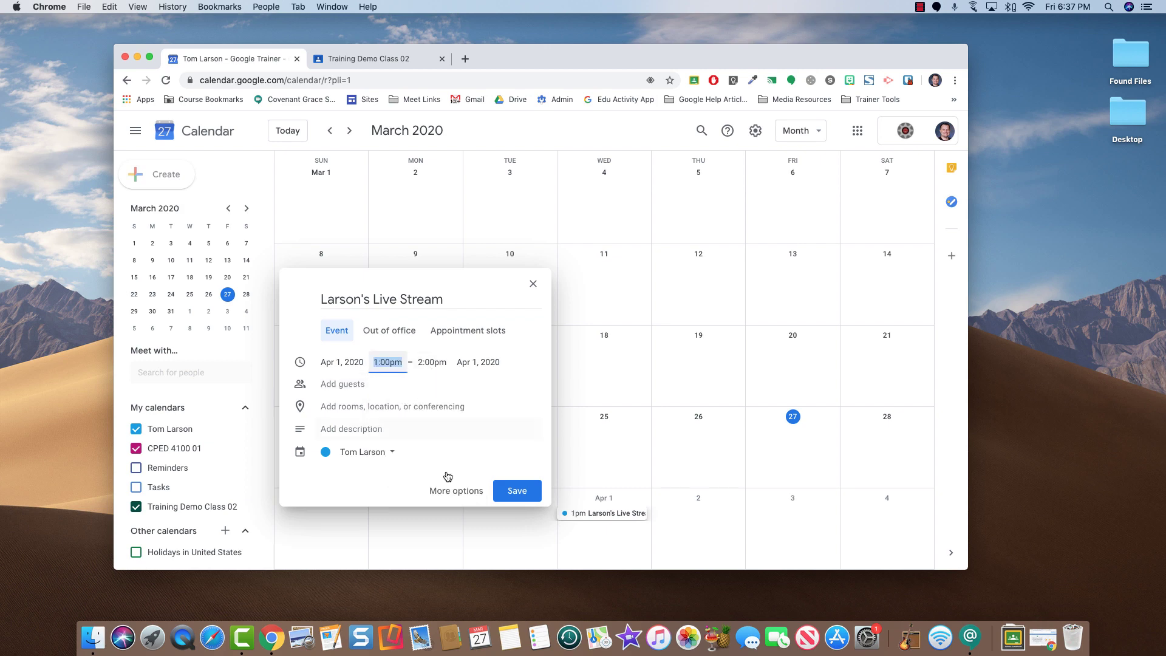
Open the event's full details and add Hangouts Meet conferencing.
{"action": "left_click", "coordinate": [461, 496]}
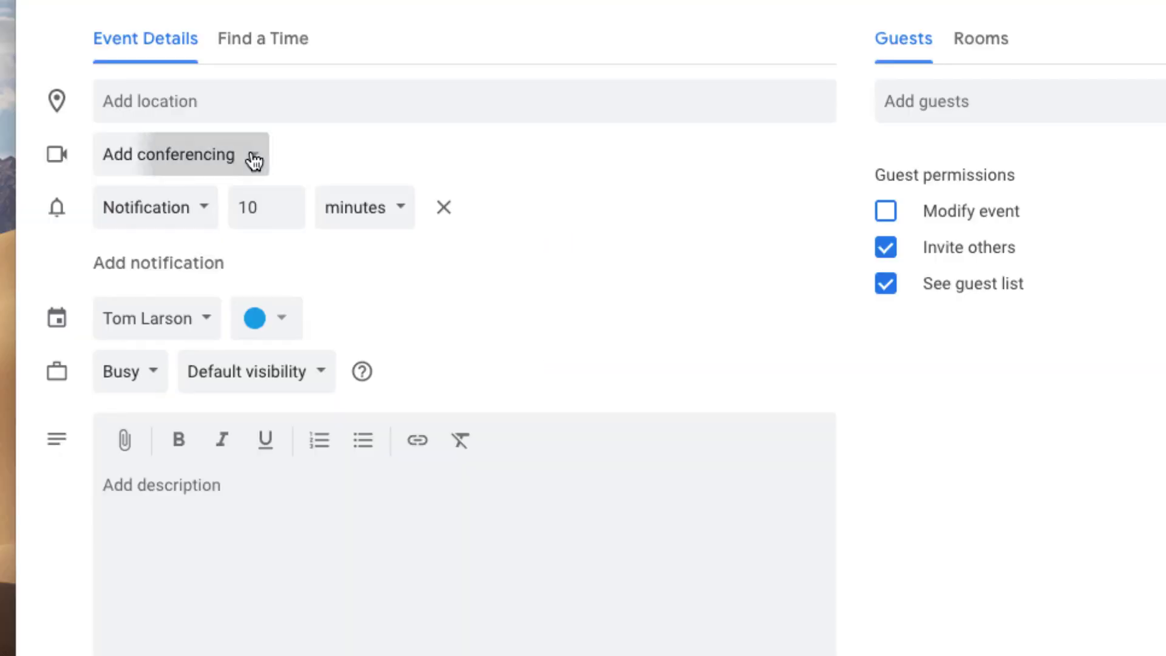
{"action": "left_click", "coordinate": [234, 300]}
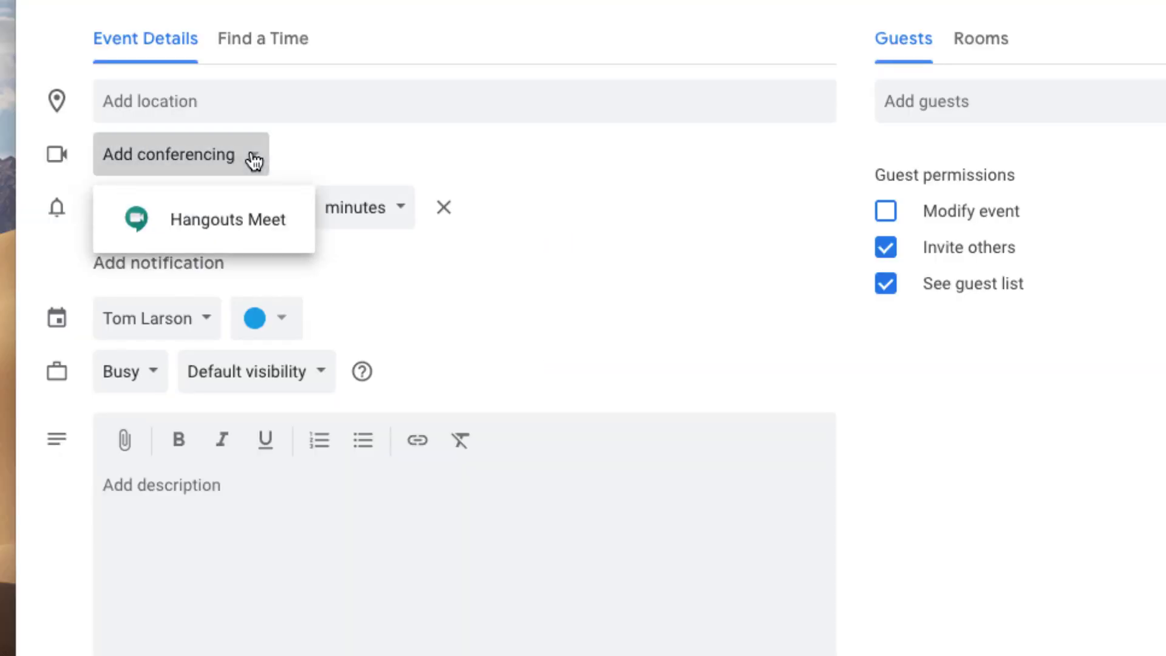
{"action": "left_click", "coordinate": [266, 226]}
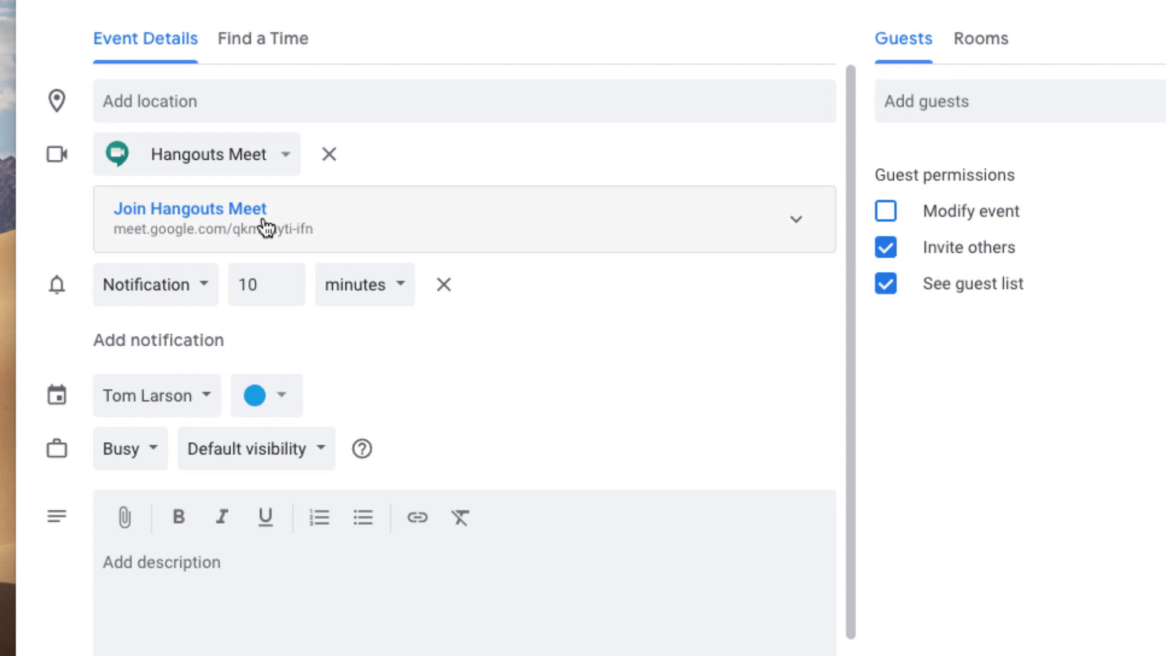
Expand the Hangouts Meet details, add a live stream to the event and copy the stream's link.
{"action": "left_click", "coordinate": [796, 230]}
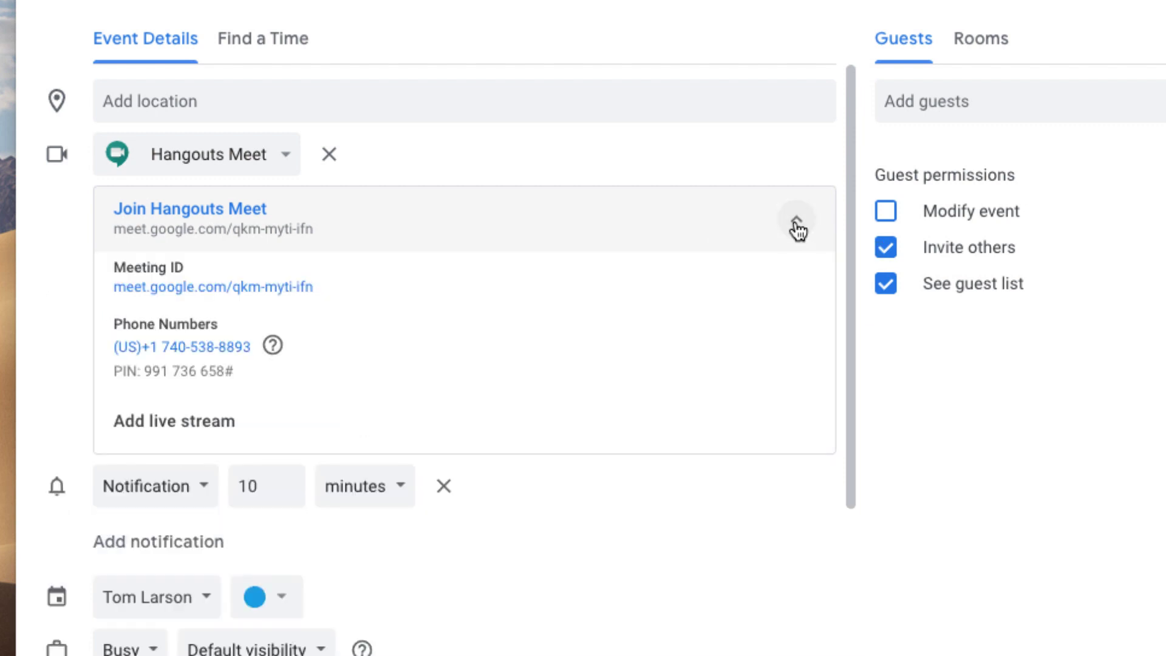
{"action": "left_click", "coordinate": [192, 437]}
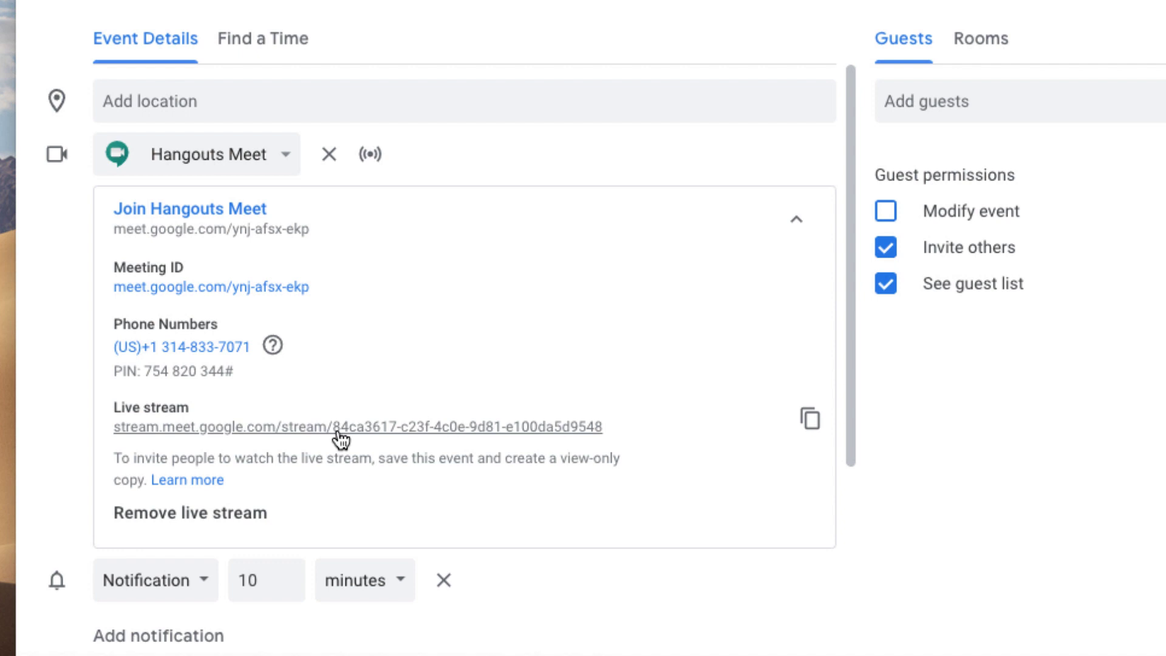
{"action": "left_click", "coordinate": [809, 420]}
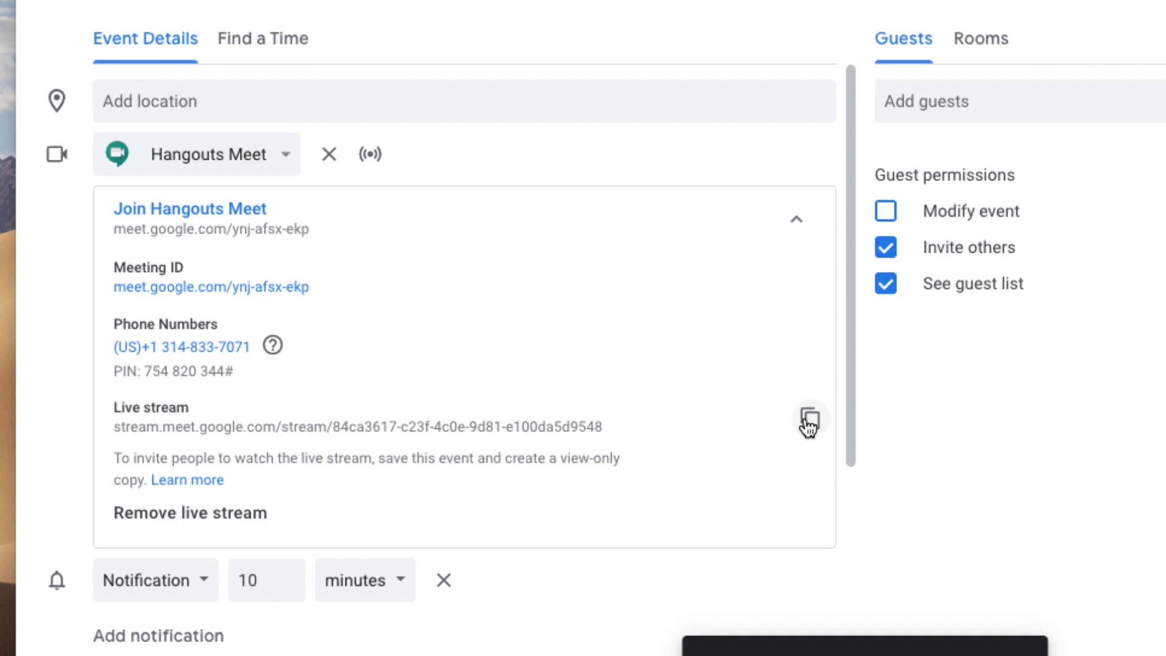
Switch to Google Classroom and start a Training Demo Class announcement for all students reading "Link to Live Stream".
{"action": "left_click", "coordinate": [372, 61]}
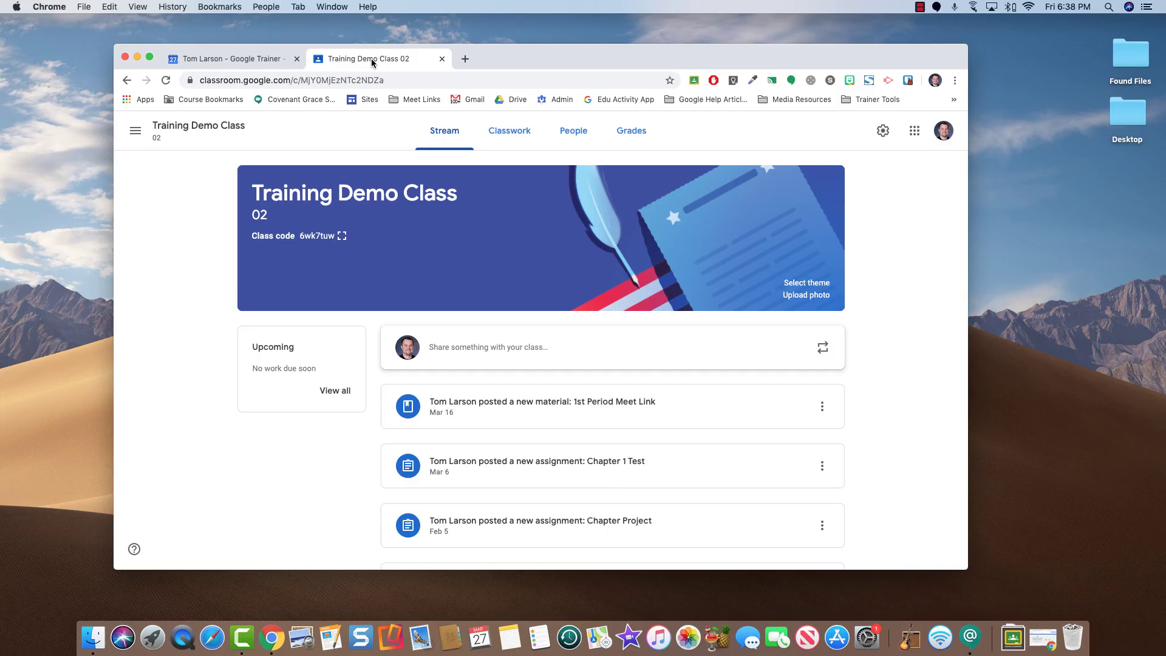
{"action": "left_click", "coordinate": [497, 363]}
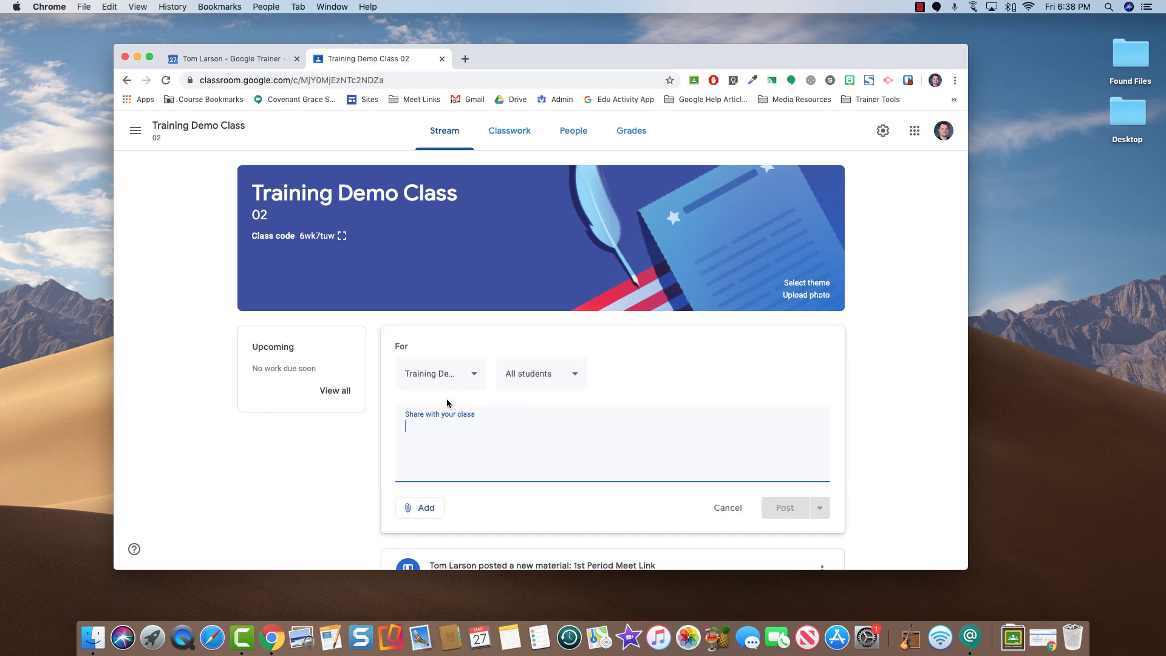
{"action": "type", "text": "Link"}
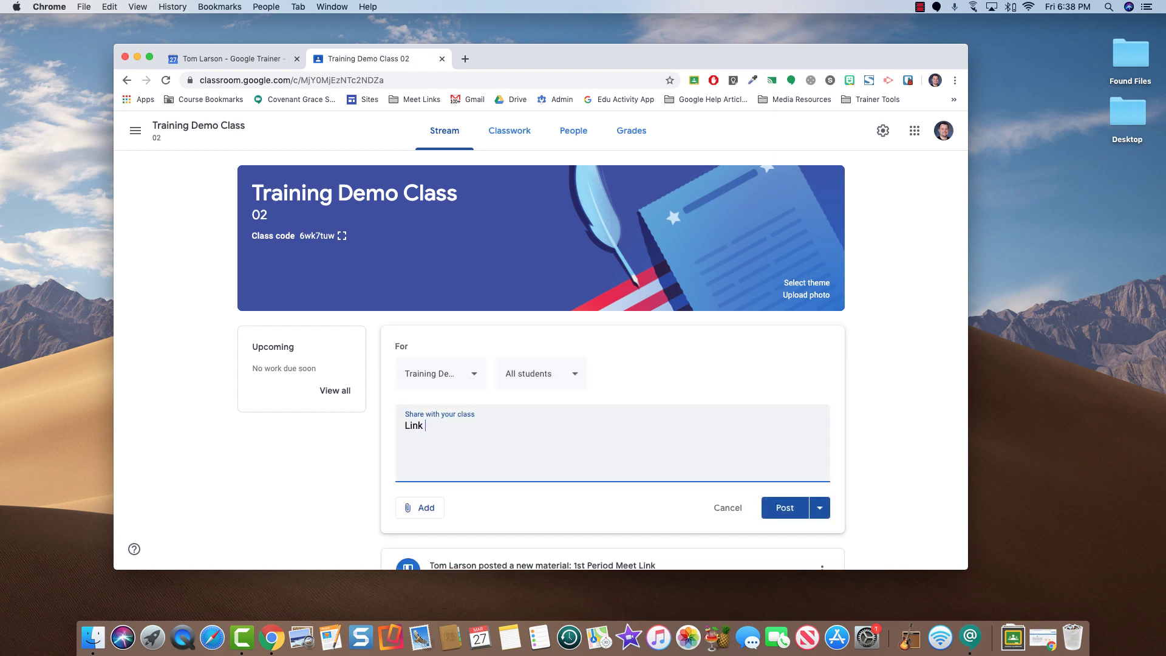
{"action": "type", "text": " to Live Stream"}
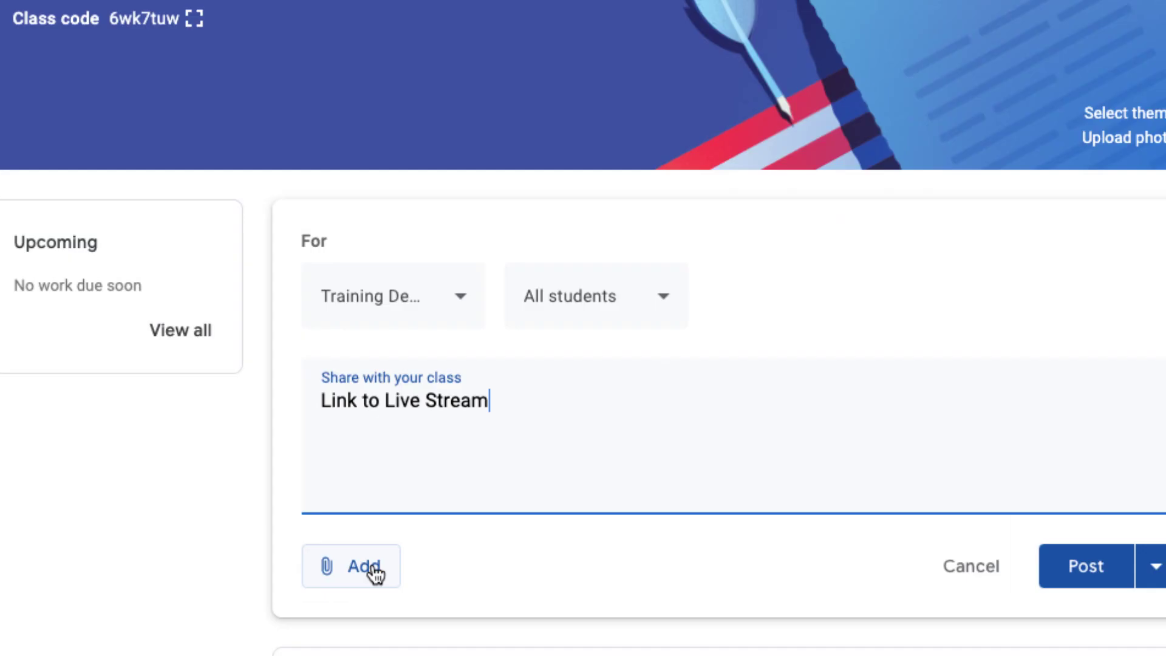
Attach the copied live stream URL as a link to the class announcement and post it.
{"action": "left_click", "coordinate": [425, 508]}
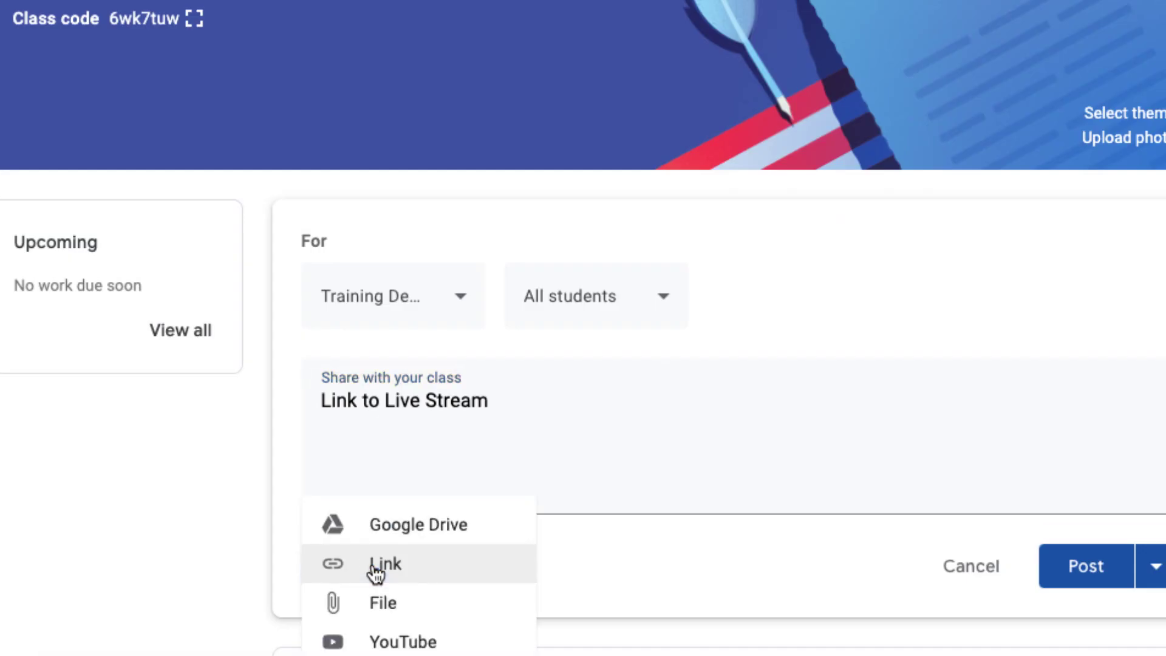
{"action": "left_click", "coordinate": [432, 570]}
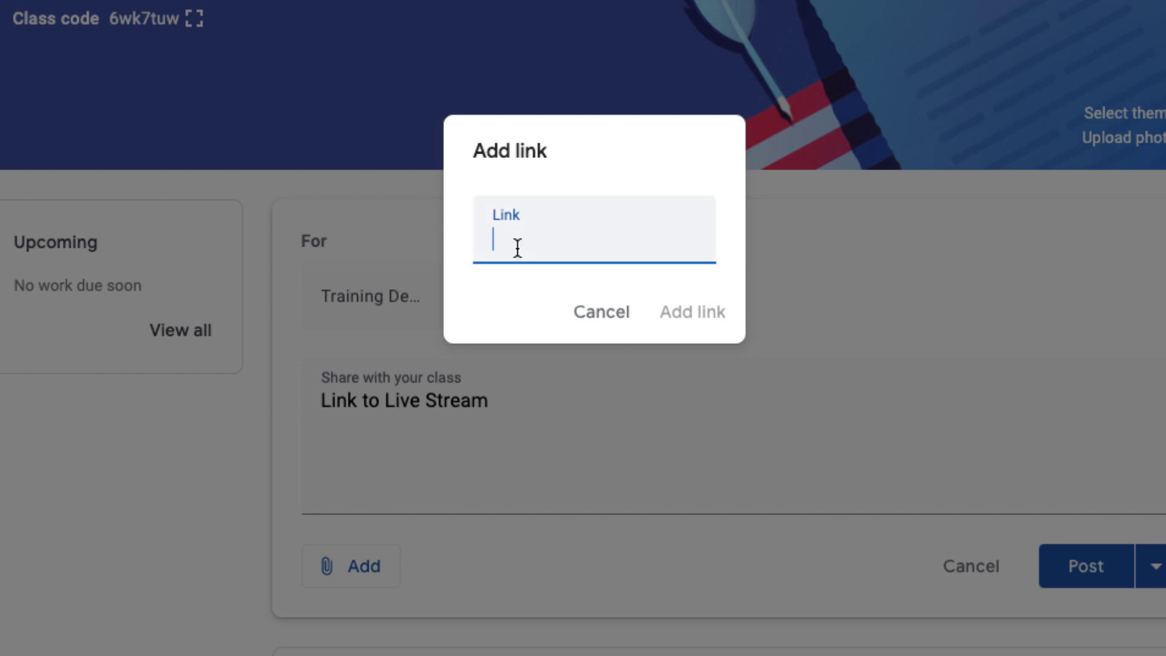
{"action": "key", "text": "ctrl+v"}
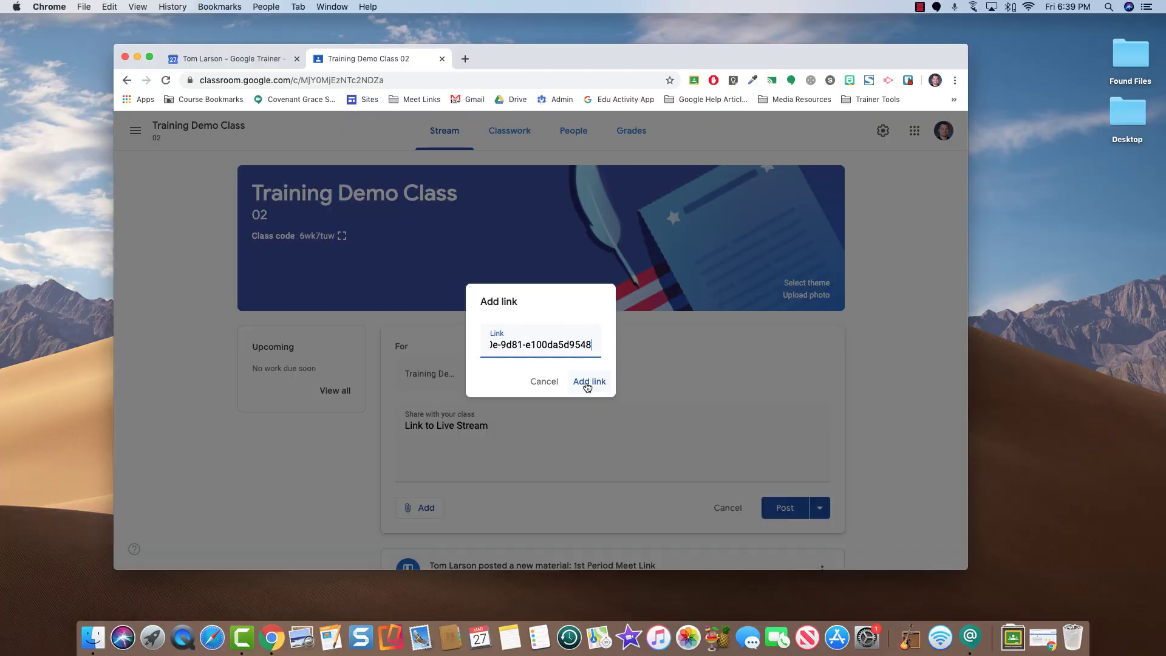
{"action": "left_click", "coordinate": [698, 326]}
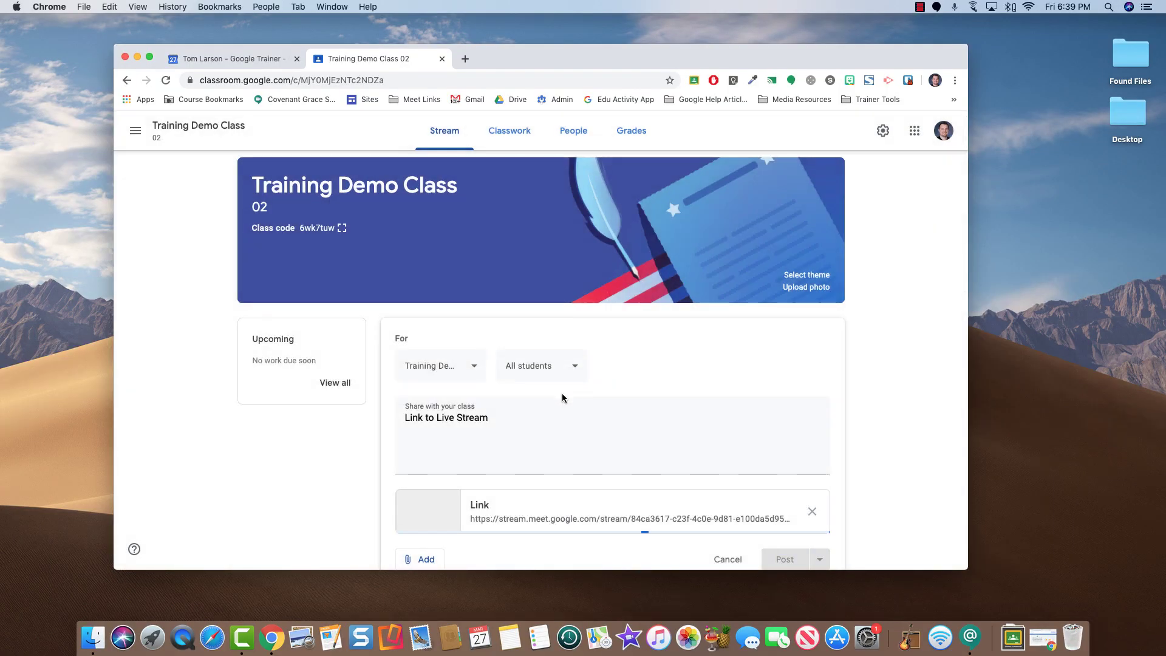
{"action": "scroll", "coordinate": [562, 398], "scroll_direction": "down", "scroll_amount": 4}
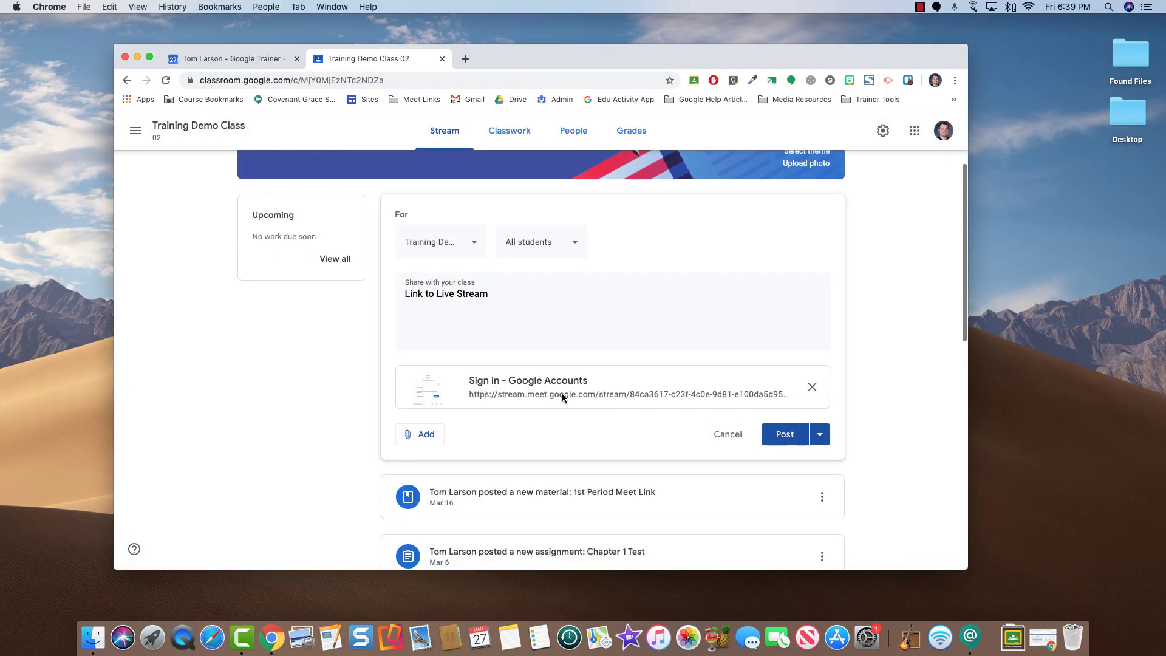
{"action": "scroll", "coordinate": [562, 396], "scroll_direction": "up", "scroll_amount": 2}
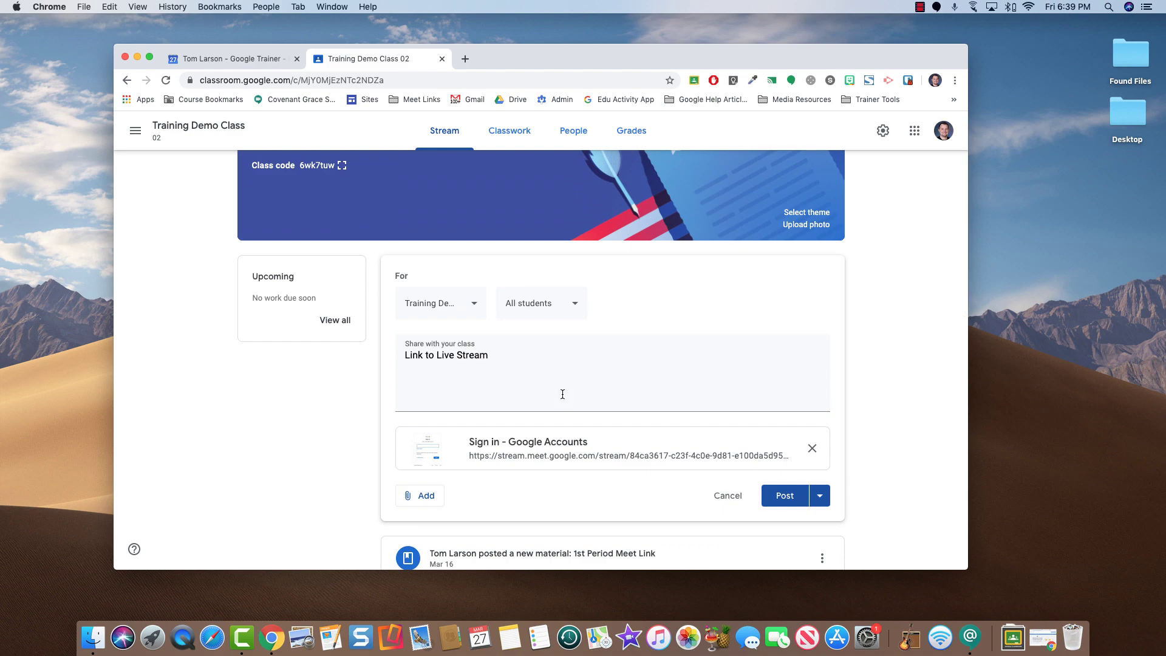
{"action": "left_click", "coordinate": [783, 496]}
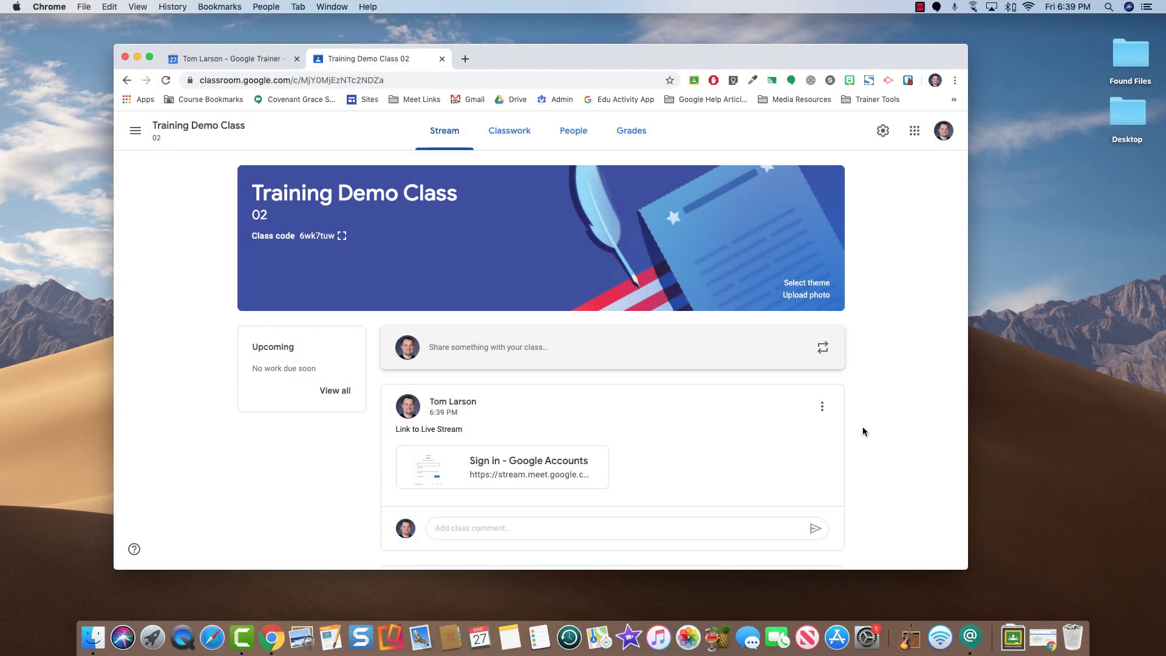
Return to Google Calendar, join the April 1 event's Hangouts Meet and start streaming the meeting.
{"action": "left_click", "coordinate": [210, 61]}
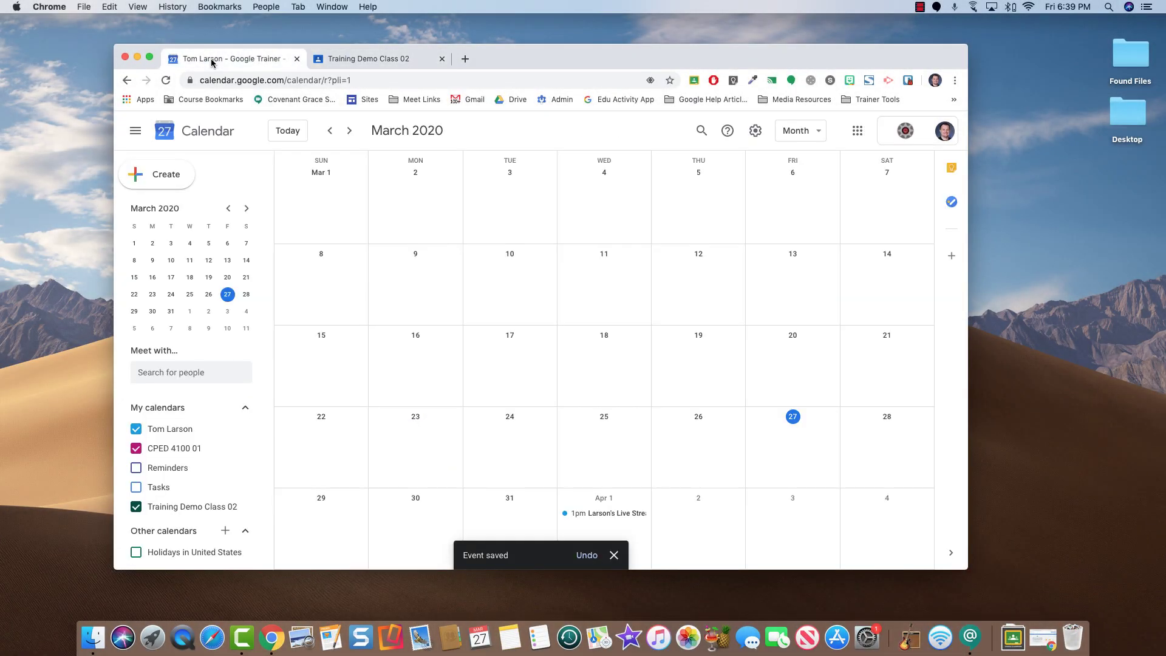
{"action": "left_click", "coordinate": [618, 514]}
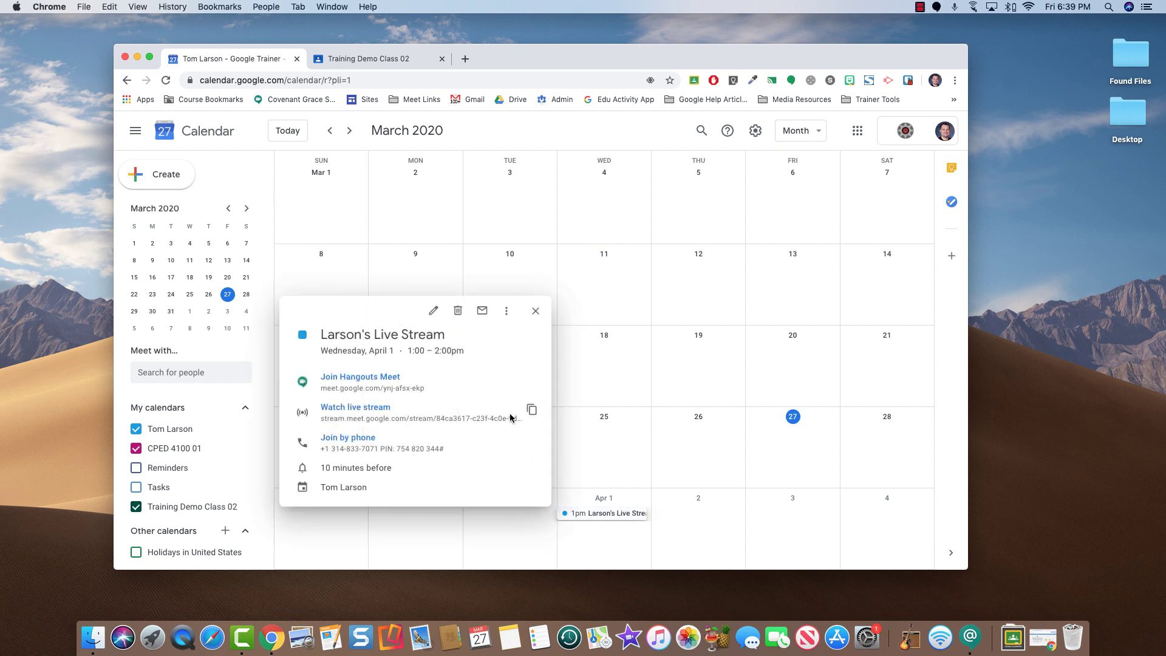
{"action": "left_click", "coordinate": [373, 379]}
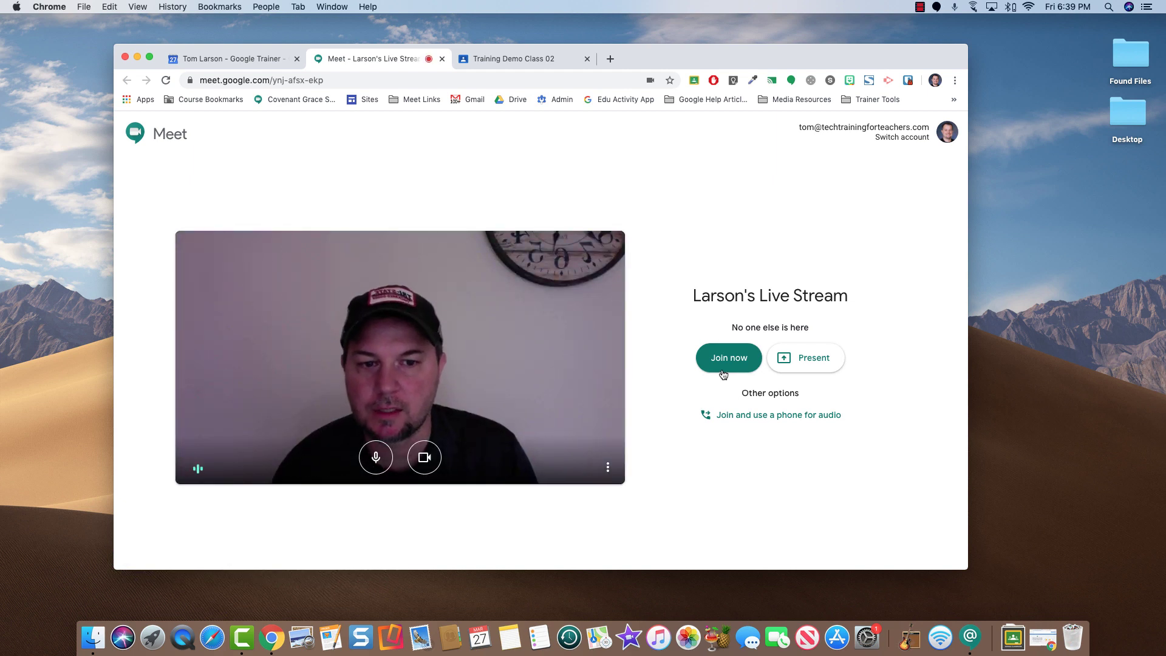
{"action": "left_click", "coordinate": [723, 373]}
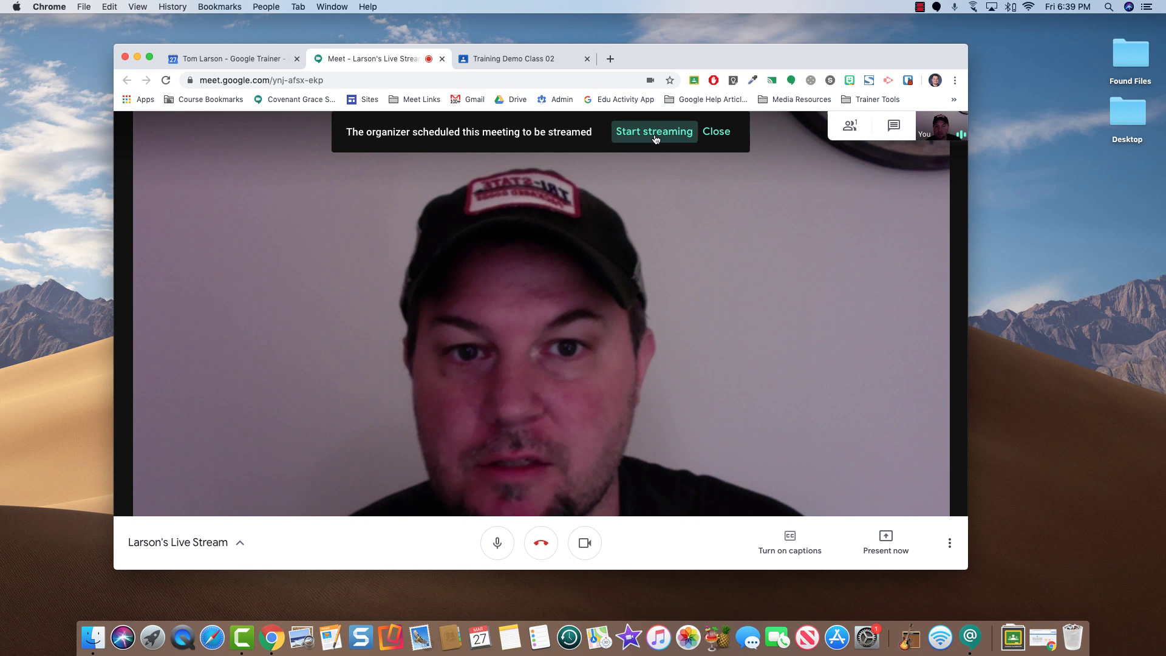
{"action": "left_click", "coordinate": [656, 137]}
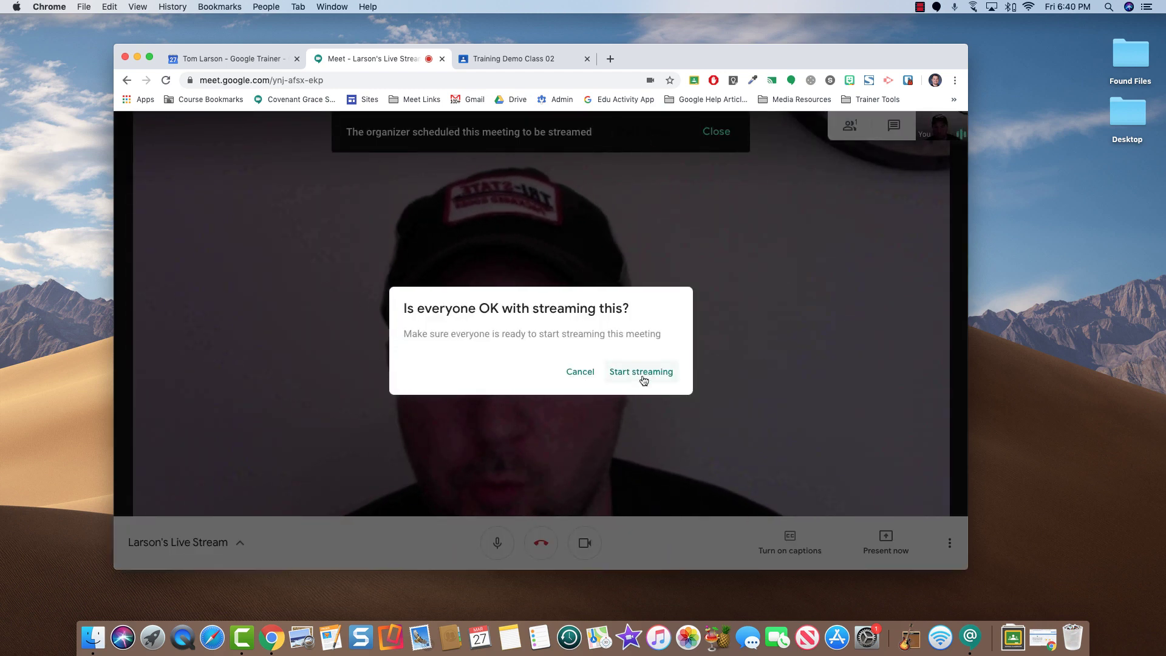
{"action": "left_click", "coordinate": [631, 373]}
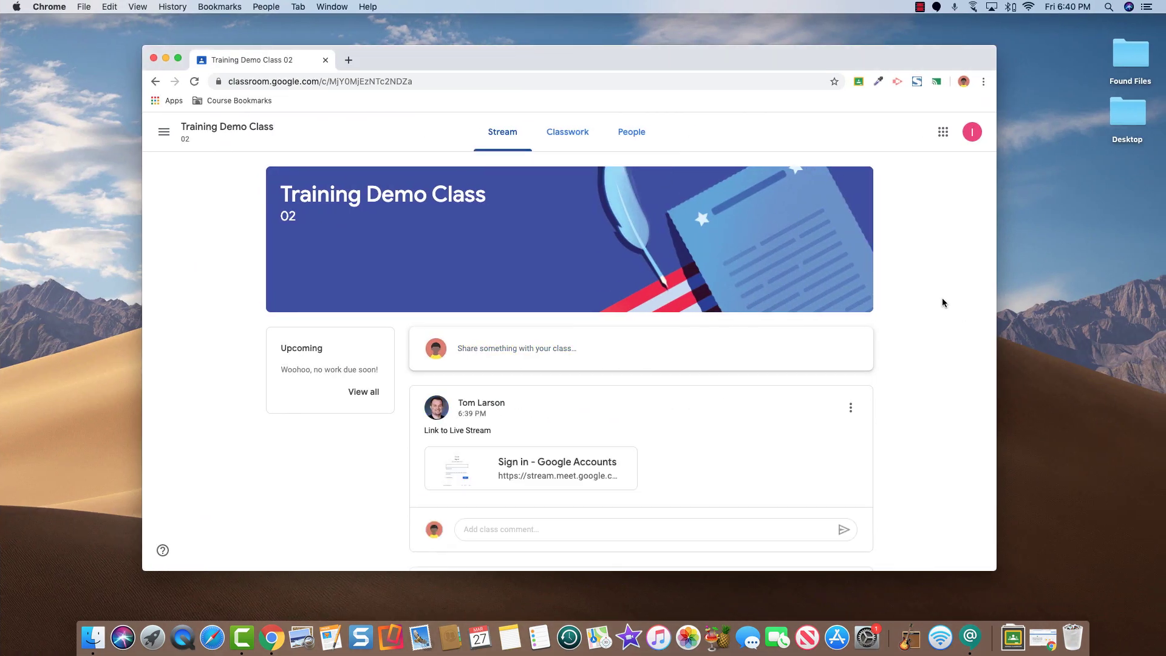
In the student's view of Training Demo Class, open the live stream link attached to the "Link to Live Stream" post.
{"action": "scroll", "coordinate": [942, 298], "scroll_direction": "down", "scroll_amount": 3}
{"action": "scroll", "coordinate": [942, 298], "scroll_direction": "up", "scroll_amount": 3}
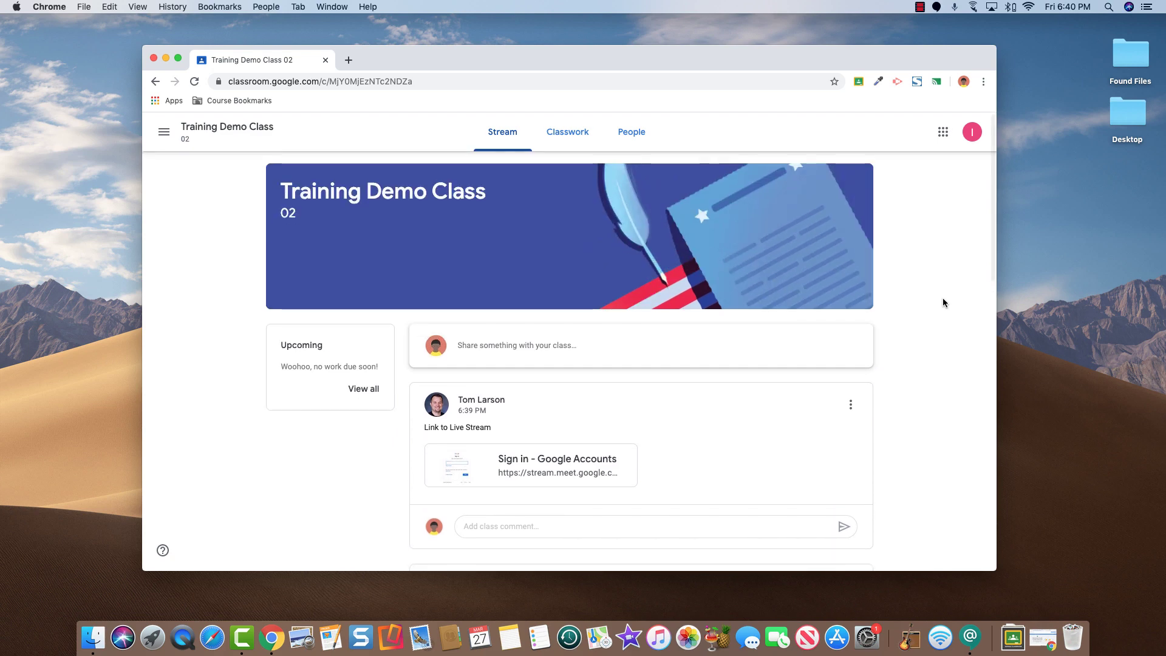
{"action": "left_click", "coordinate": [583, 466]}
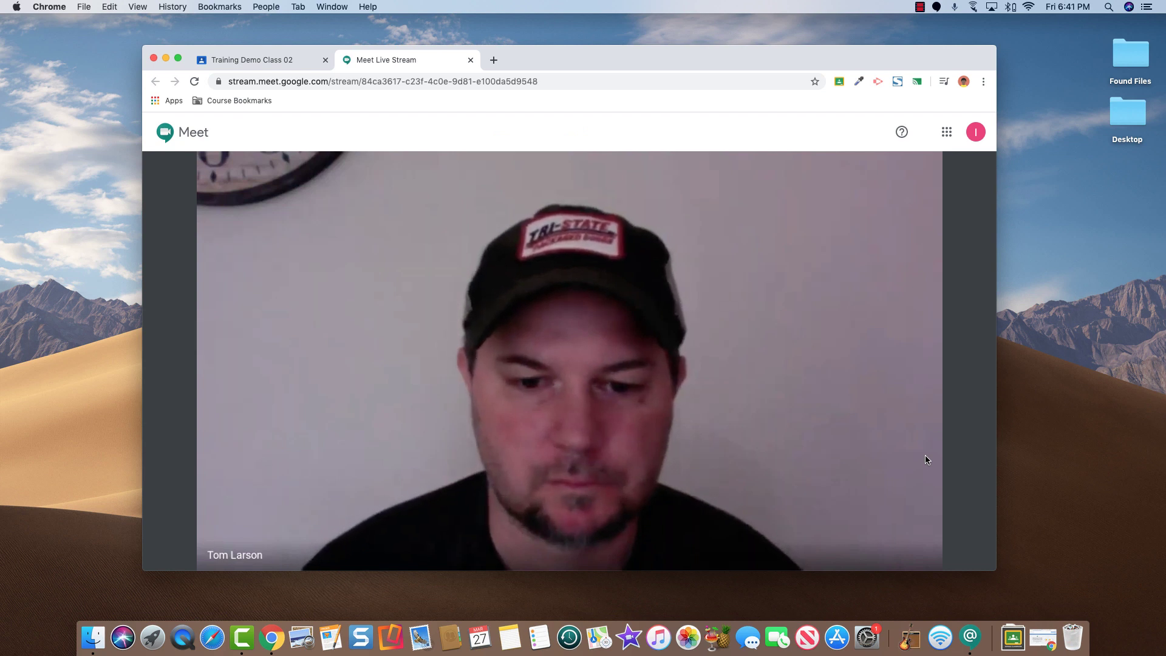
Examine the volume and settings controls of the live stream player.
{"action": "mouse_move", "coordinate": [916, 447]}
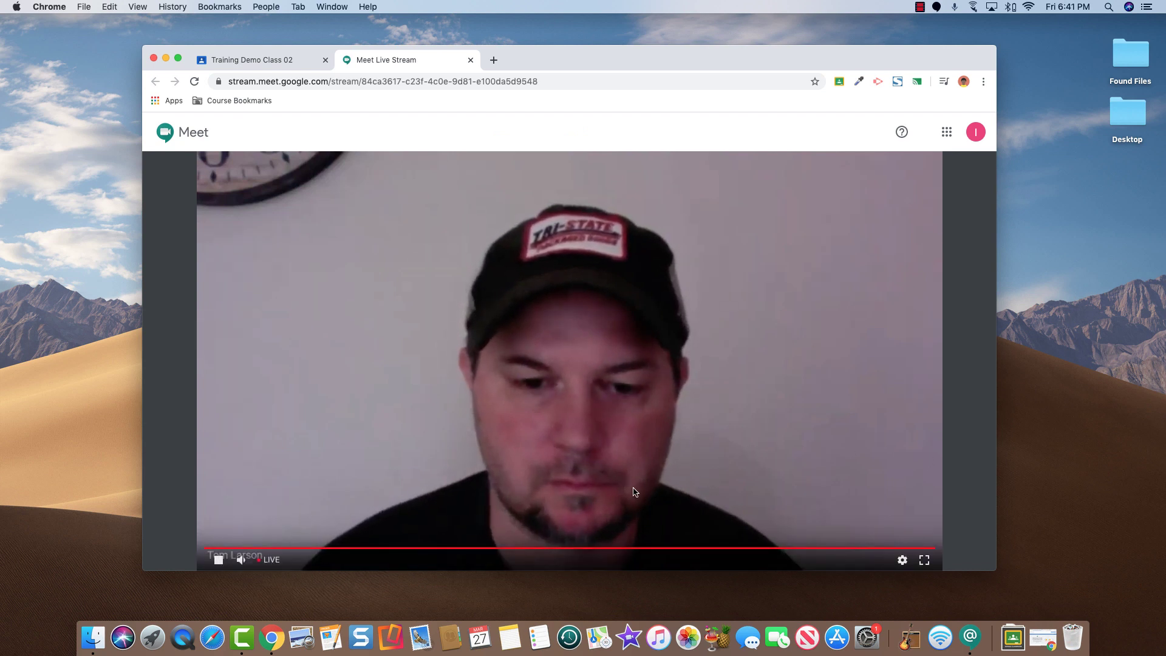
{"action": "left_click", "coordinate": [240, 559]}
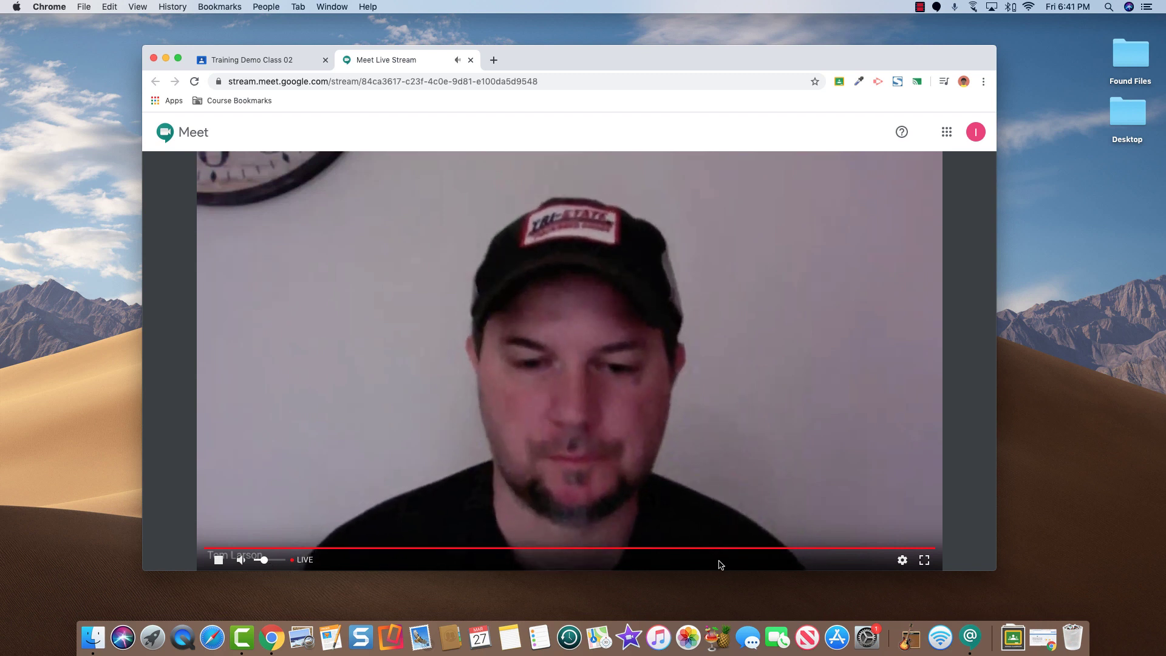
{"action": "left_click", "coordinate": [899, 560]}
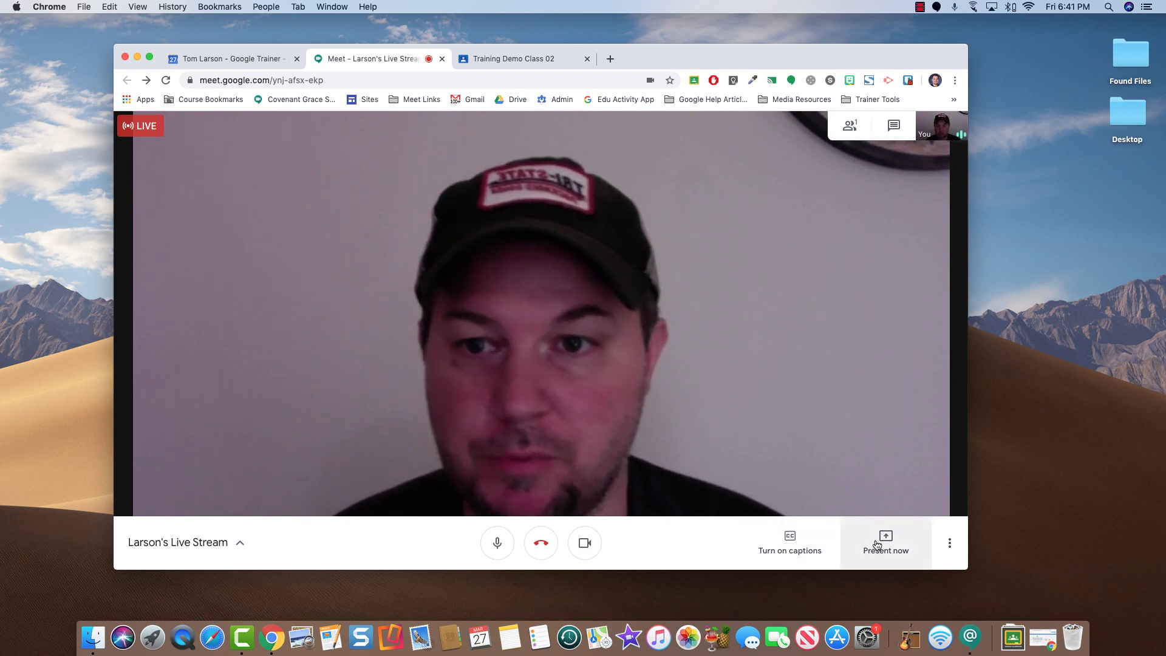
Switch back to the teacher's Google Calendar.
{"action": "key", "text": "super+1"}
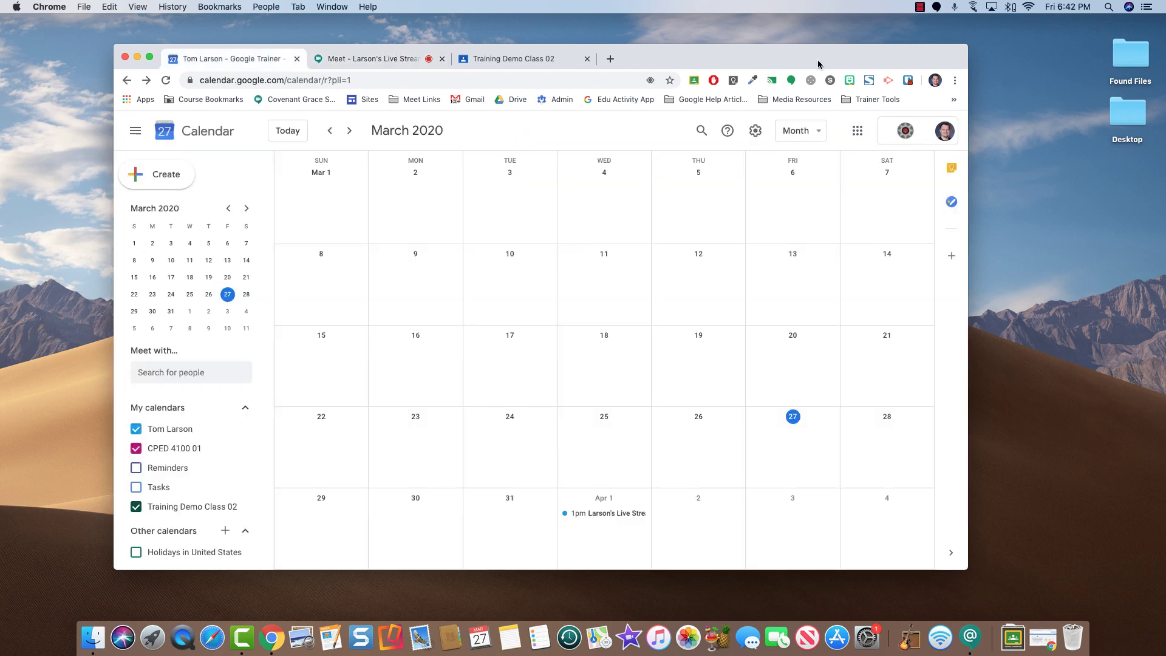